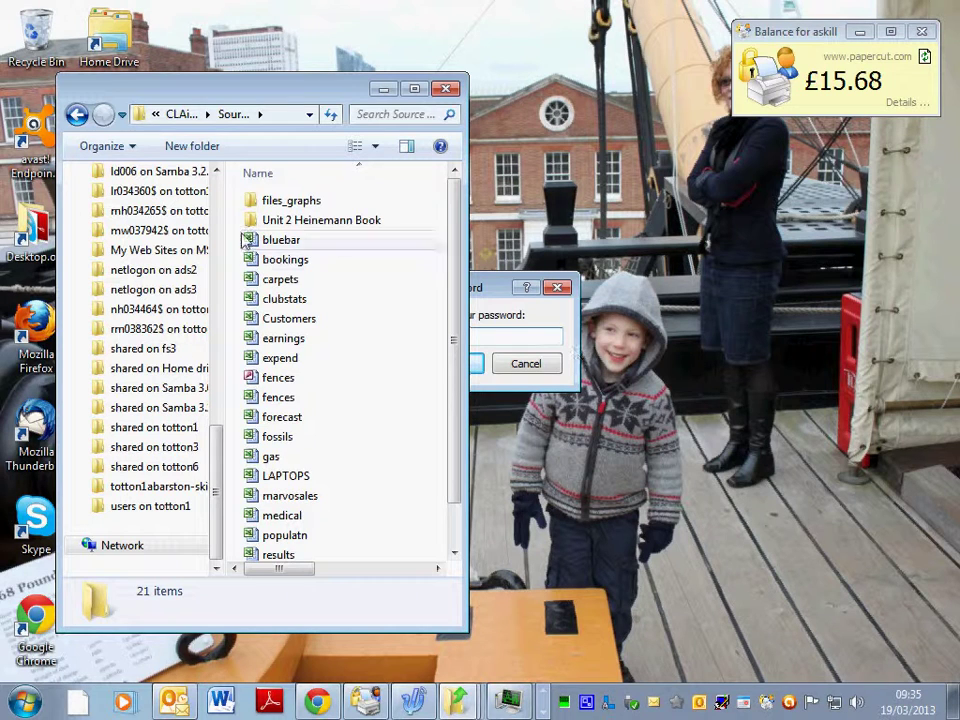
- Open the earnings workbook in Excel and bring its page footer into Header & Footer editing
{"action": "left_click", "coordinate": [281, 340]}
{"action": "double_click", "coordinate": [281, 340]}
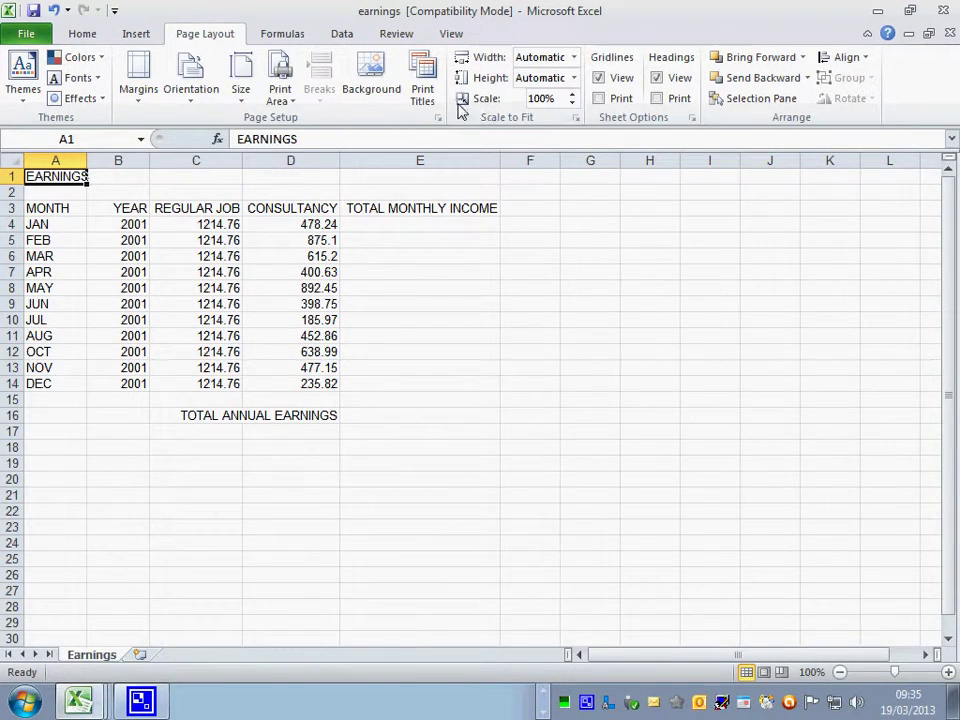
{"action": "left_click", "coordinate": [138, 35]}
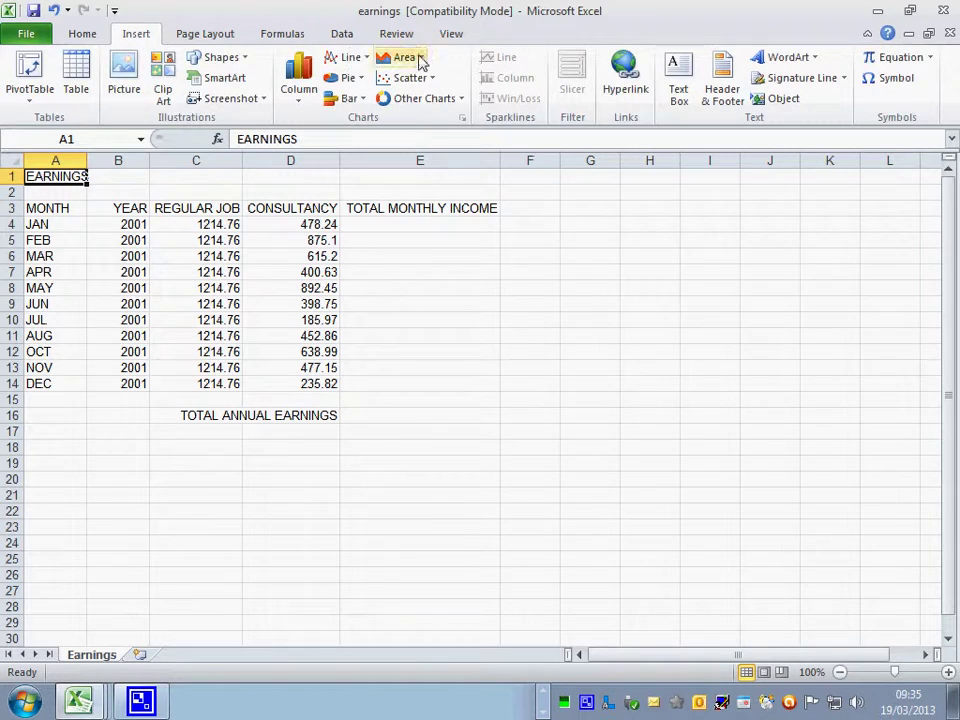
{"action": "left_click", "coordinate": [726, 90]}
{"action": "left_click", "coordinate": [320, 453]}
{"action": "scroll", "coordinate": [306, 471], "scroll_direction": "down", "scroll_amount": 15}
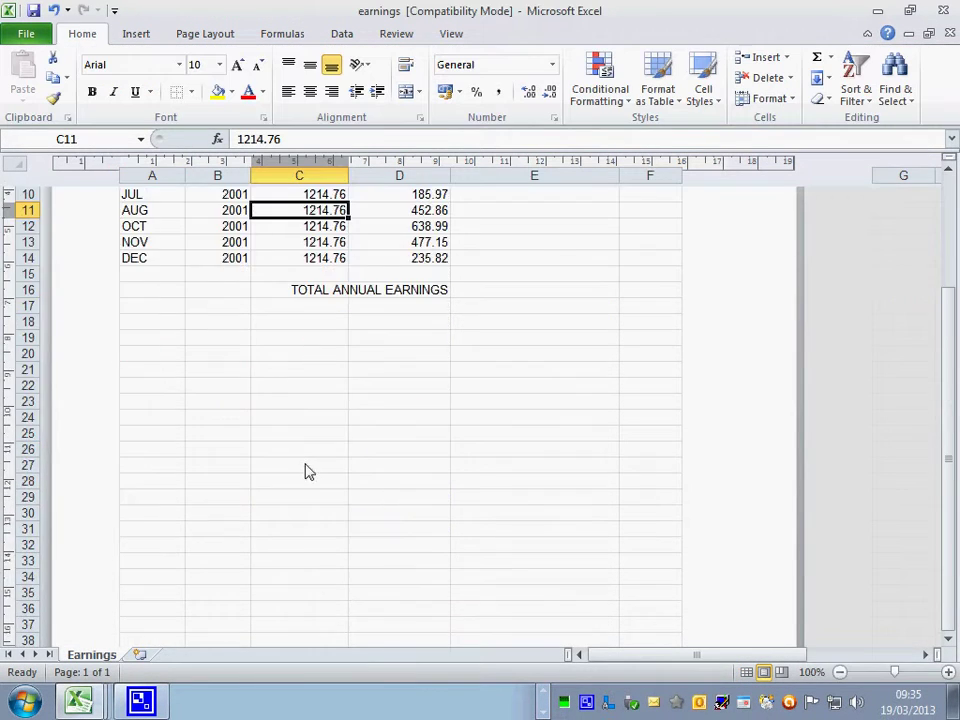
- Fill the footer: author's name and number left, Current Date centre, File Name right
{"action": "left_click", "coordinate": [200, 398]}
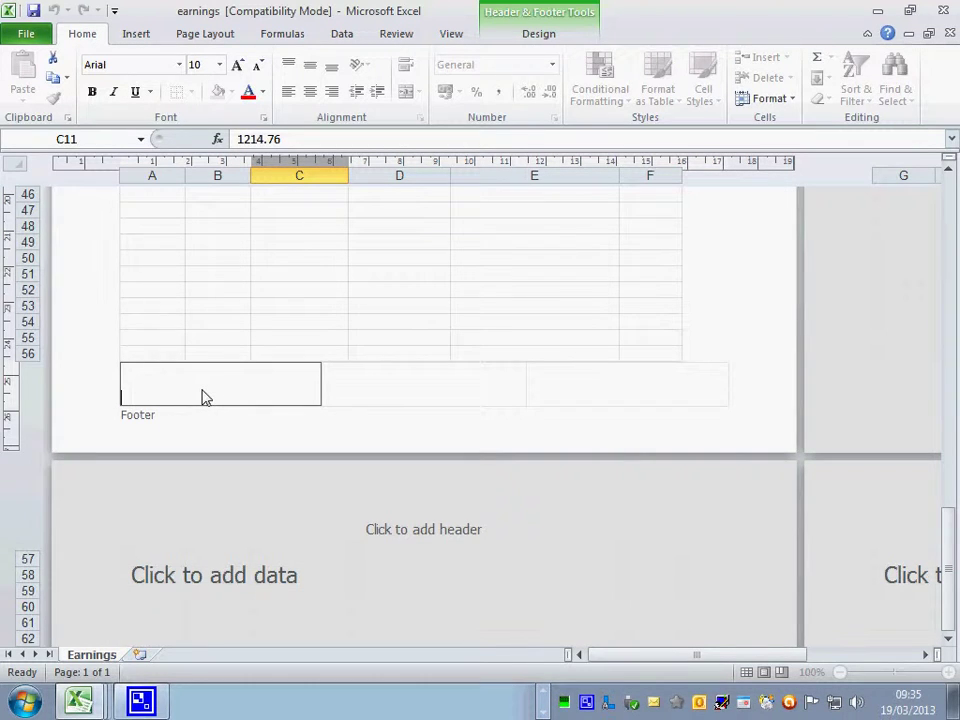
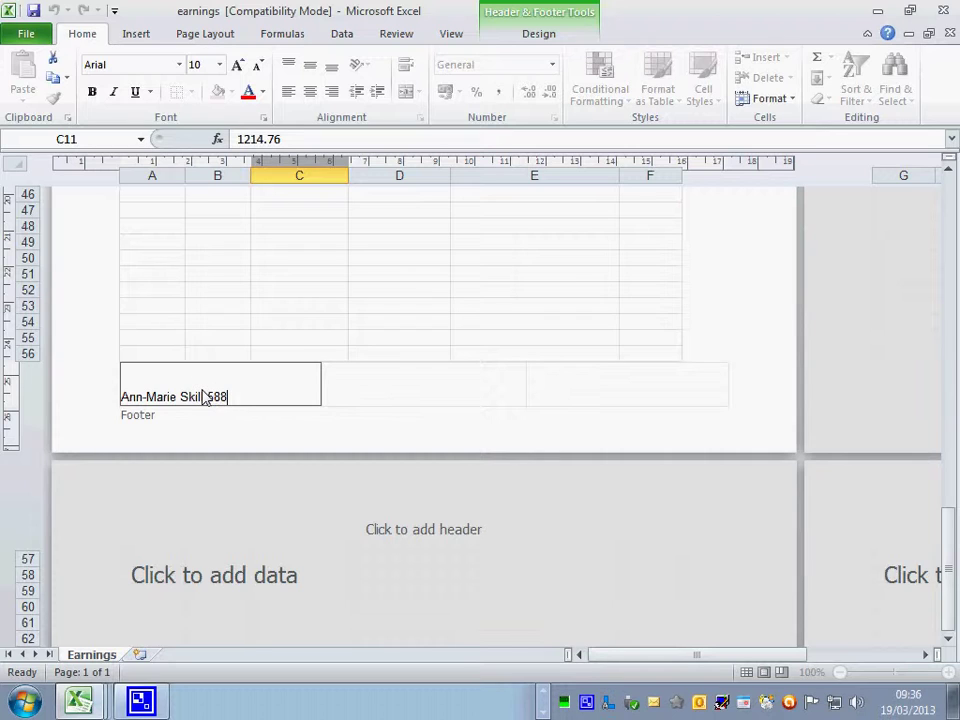
{"action": "left_click", "coordinate": [409, 390]}
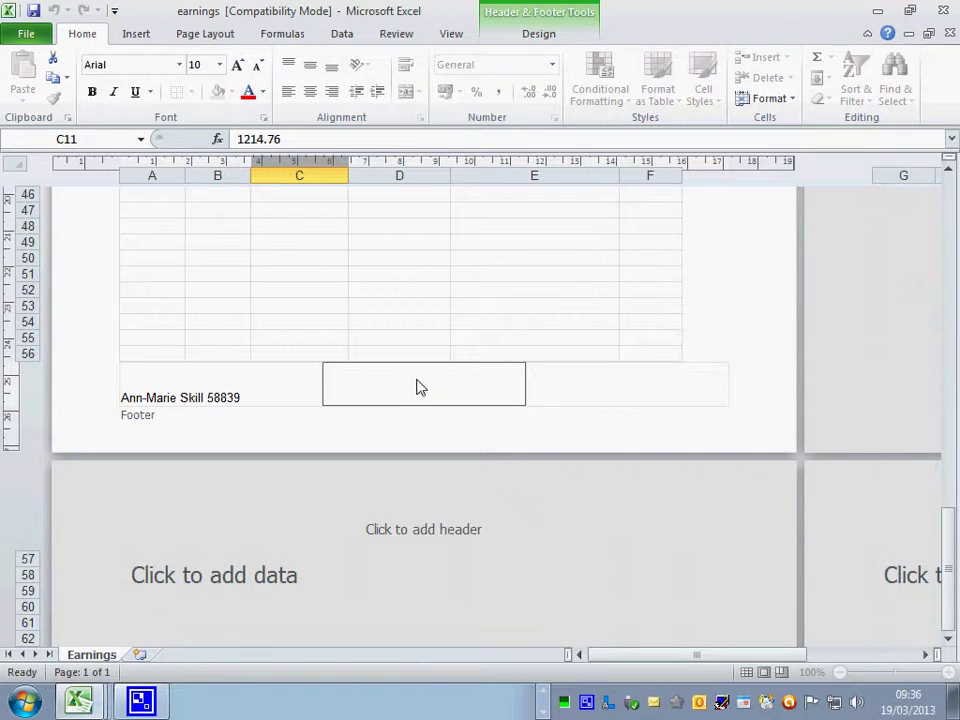
{"action": "left_click", "coordinate": [540, 36]}
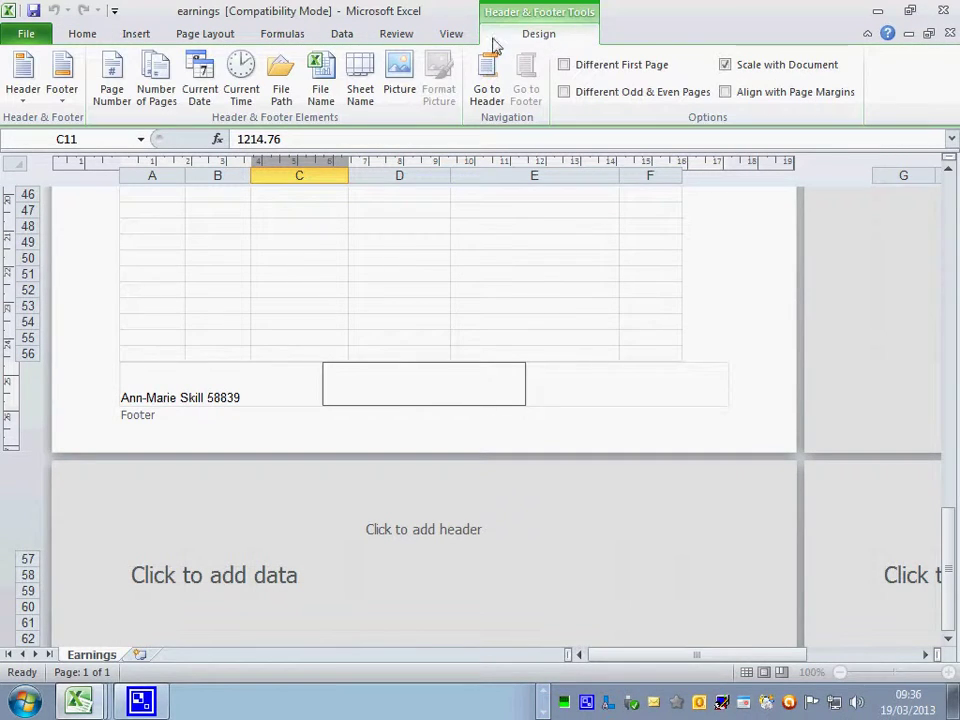
{"action": "left_click", "coordinate": [199, 84]}
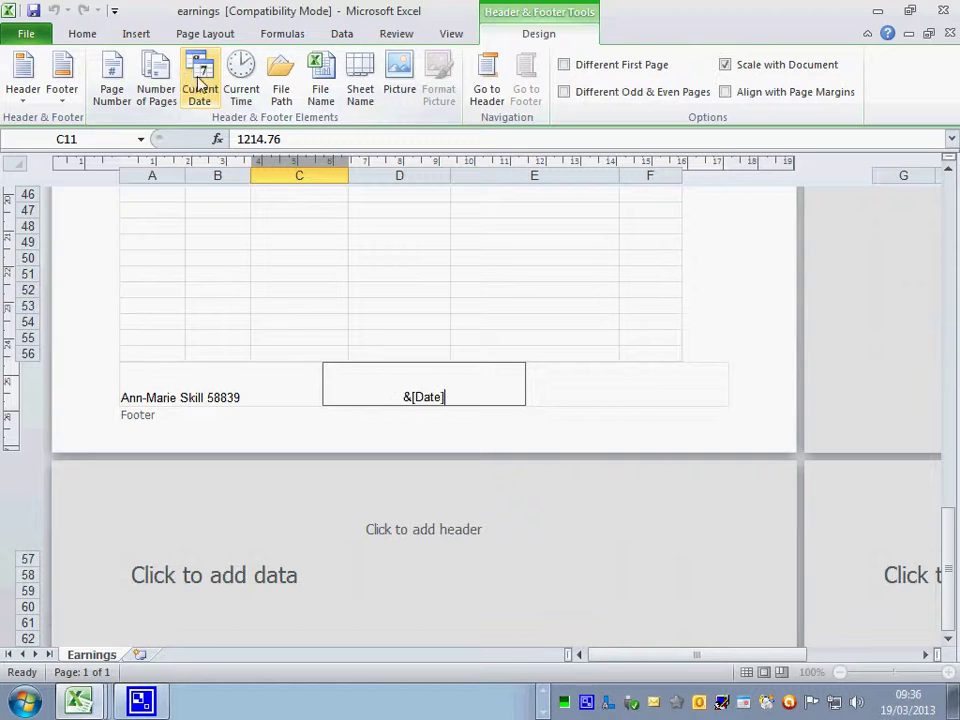
{"action": "left_click", "coordinate": [655, 397]}
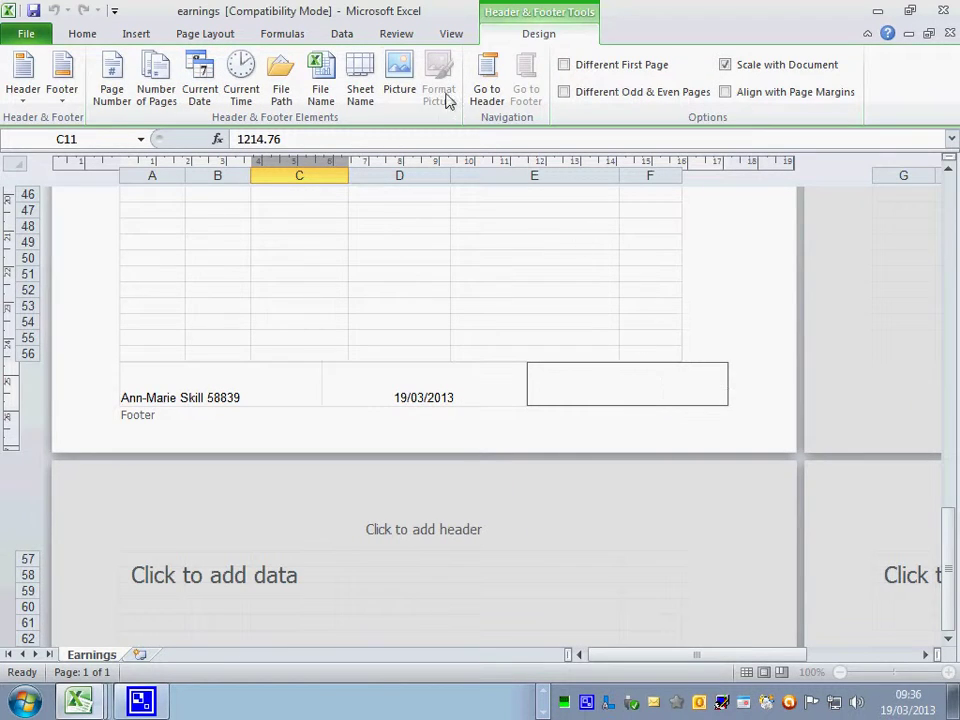
{"action": "left_click", "coordinate": [321, 68]}
- Leave the footer and switch the earnings sheet back to Normal view, scrolled to the top
{"action": "left_click", "coordinate": [408, 308]}
{"action": "left_click", "coordinate": [448, 40]}
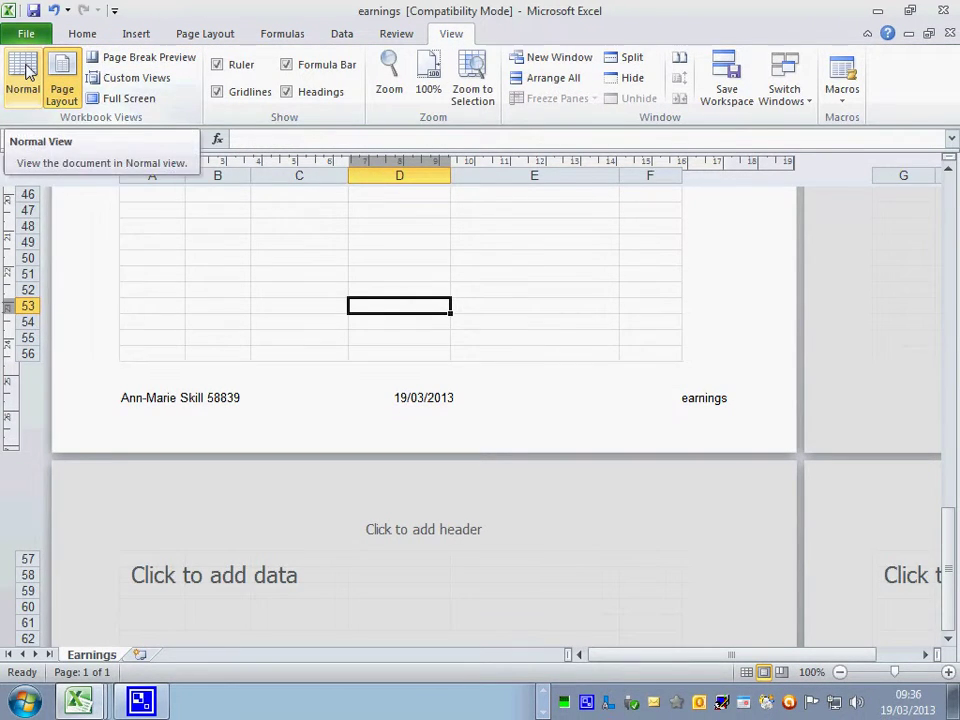
{"action": "left_click", "coordinate": [27, 70]}
{"action": "scroll", "coordinate": [380, 326], "scroll_direction": "up", "scroll_amount": 15}
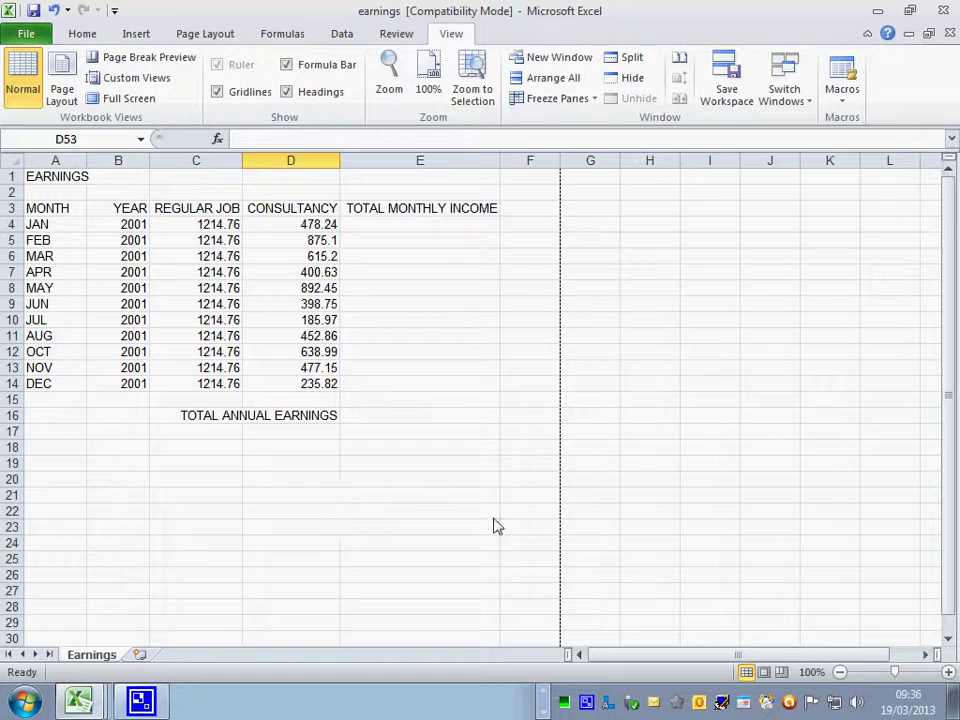
- Append 'IN 2001' to the A1 title so it reads EARNINGS IN 2001
{"action": "left_click", "coordinate": [48, 178]}
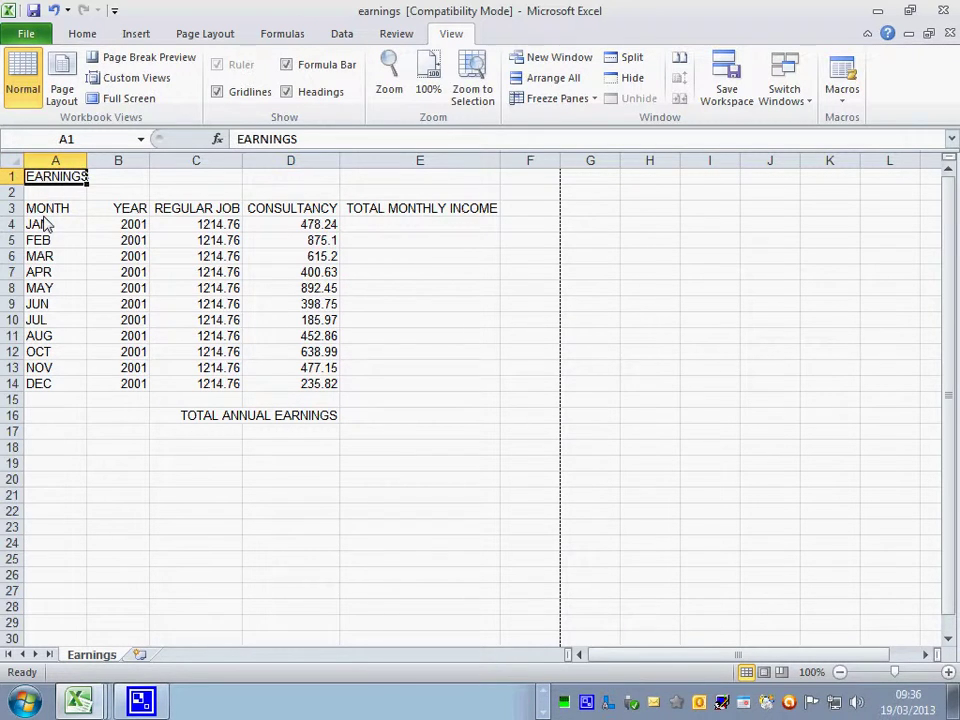
{"action": "left_click", "coordinate": [312, 146]}
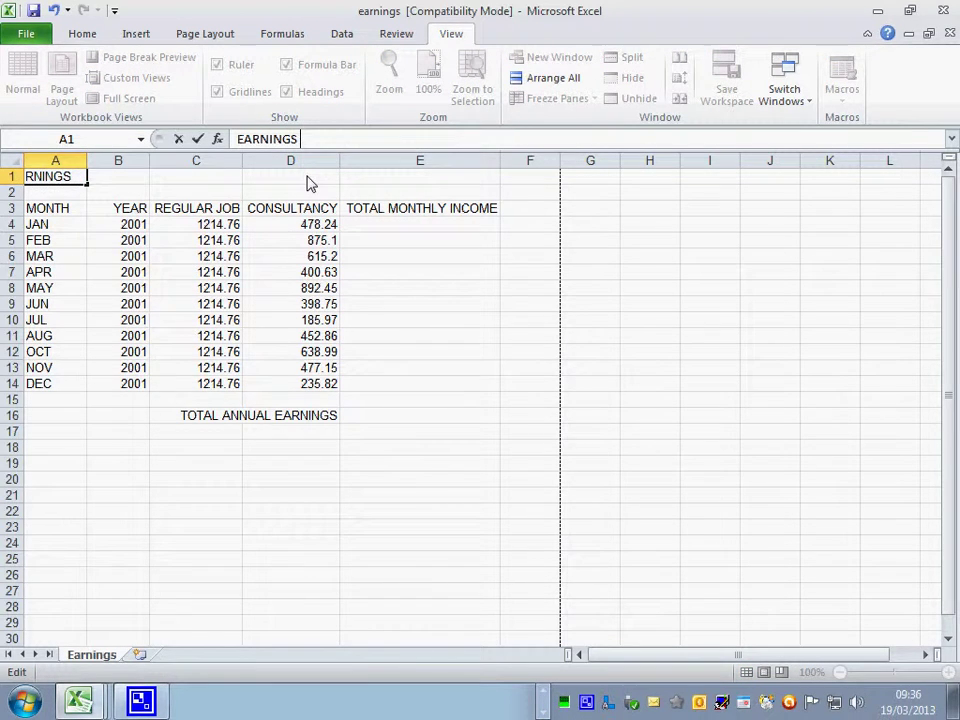
{"action": "type", "text": "IN 2"}
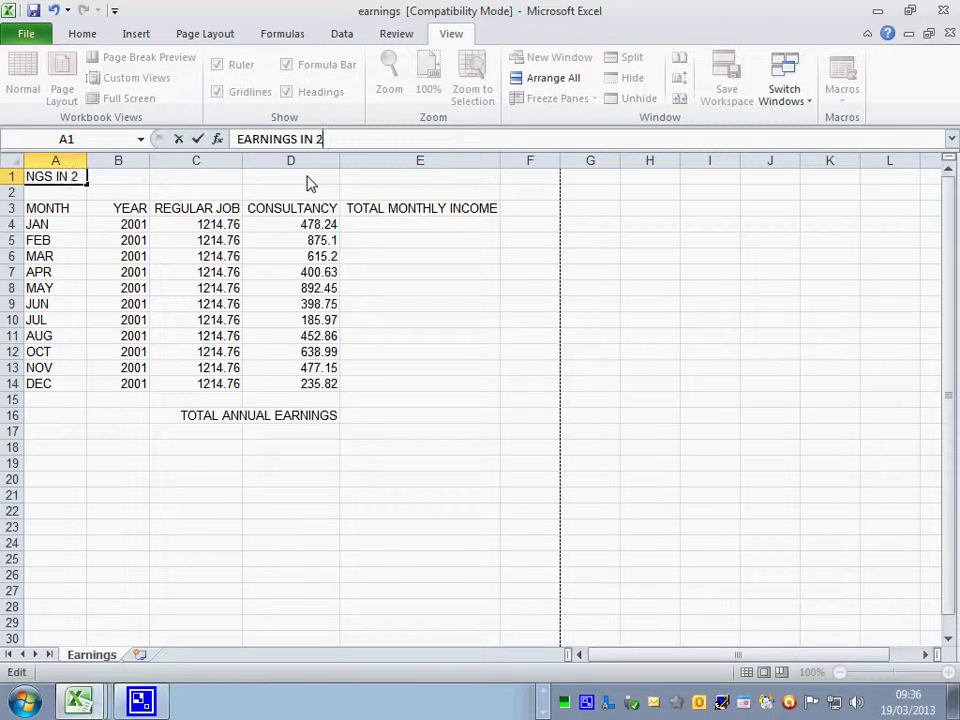
{"action": "type", "text": "001"}
{"action": "key", "text": "Return"}
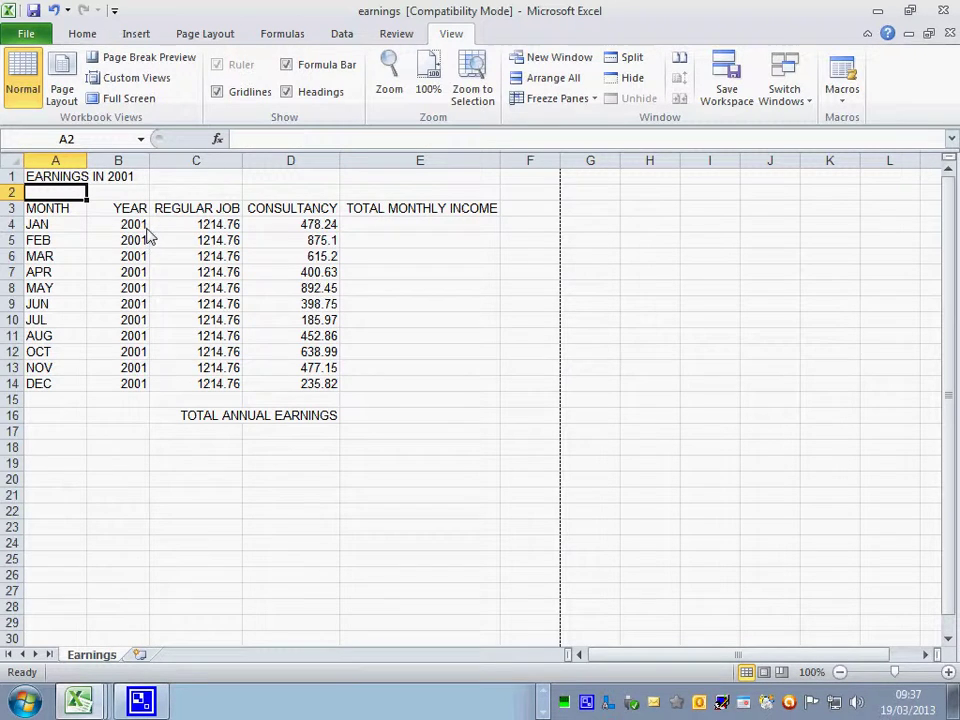
- Delete column B, the YEAR column, from the earnings sheet
{"action": "left_click", "coordinate": [117, 162]}
{"action": "right_click", "coordinate": [112, 163]}
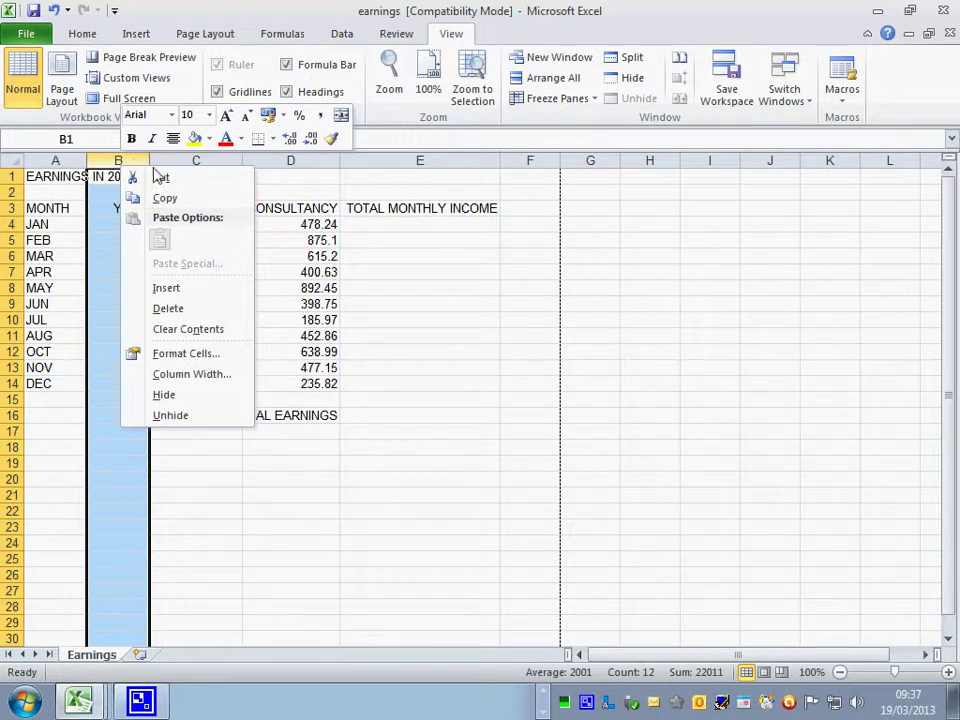
{"action": "left_click", "coordinate": [190, 309]}
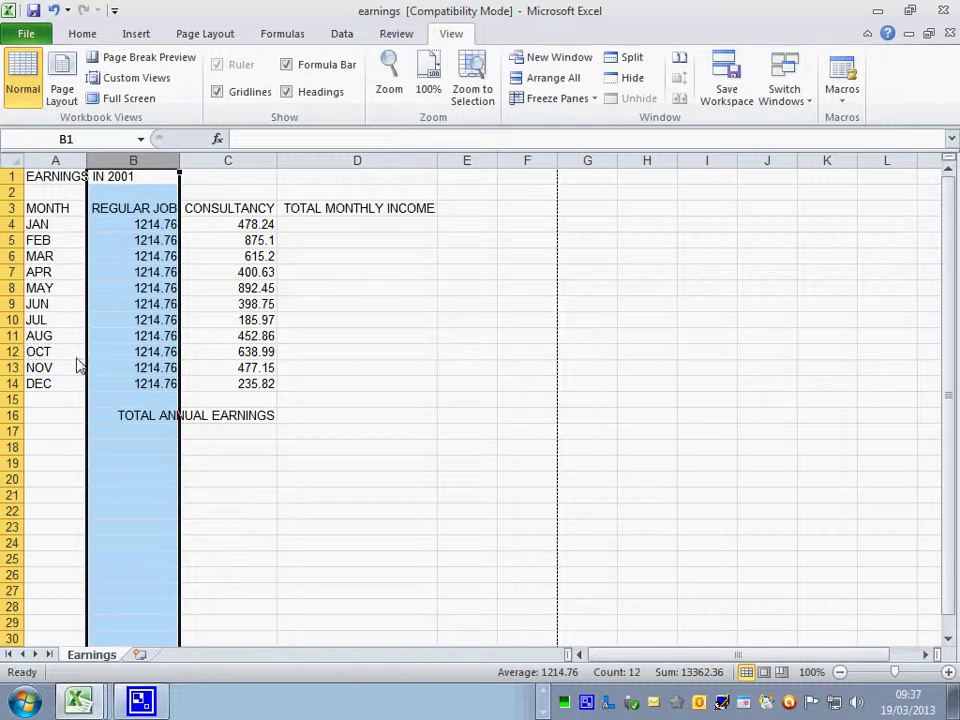
- Insert a blank row above the OCT row
{"action": "left_click", "coordinate": [14, 352]}
{"action": "right_click", "coordinate": [15, 352]}
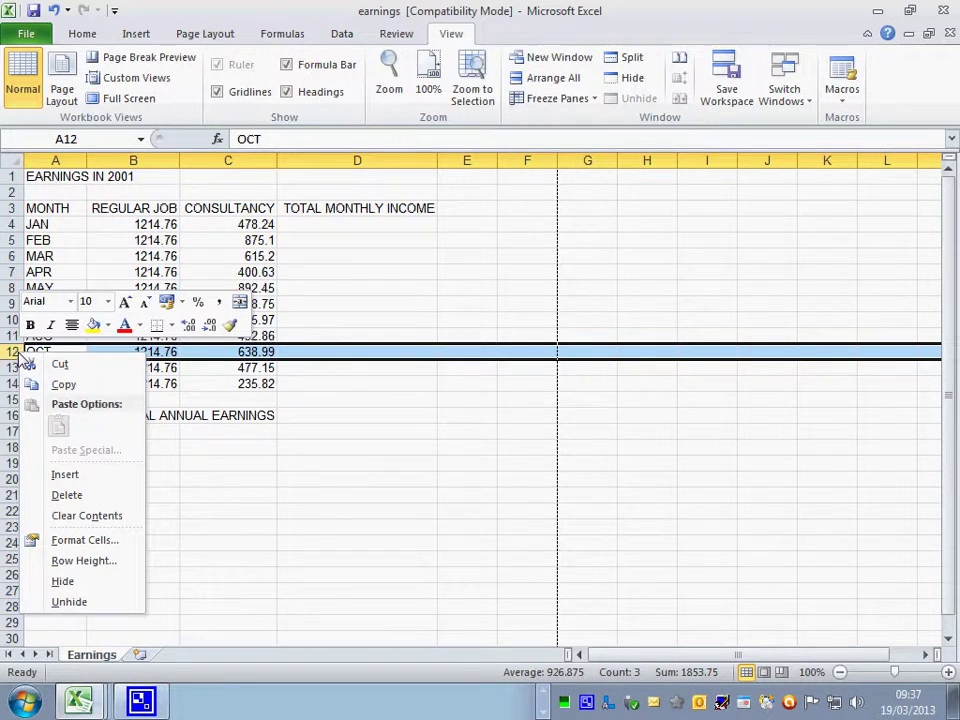
{"action": "left_click", "coordinate": [66, 475]}
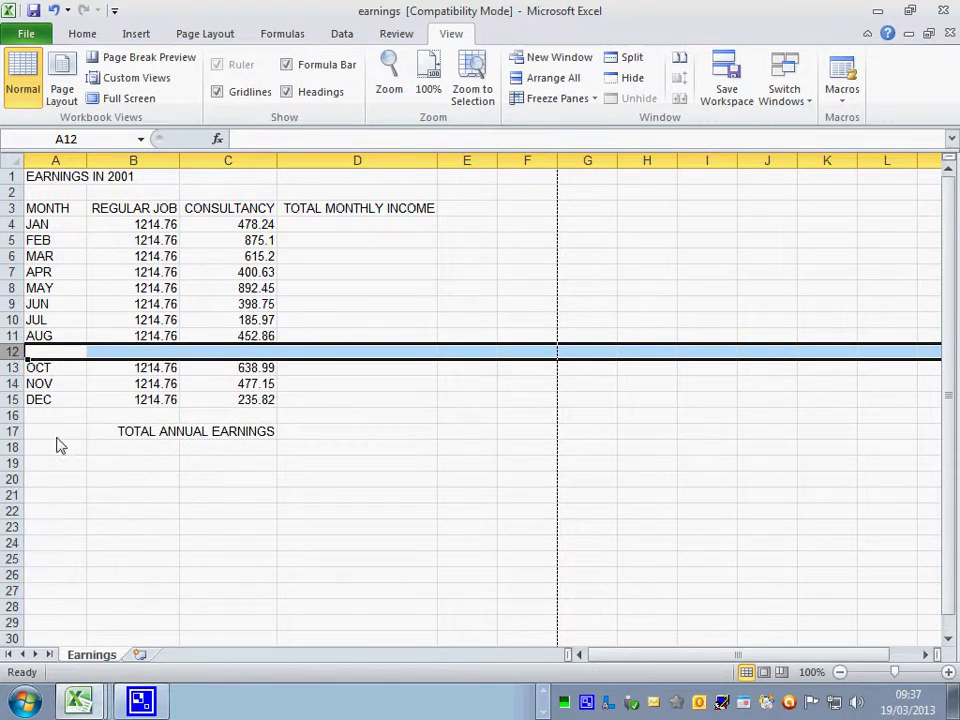
- Enter SEP in A12, 1214.76 regular job pay and 598.62 consultancy
{"action": "left_click", "coordinate": [52, 353]}
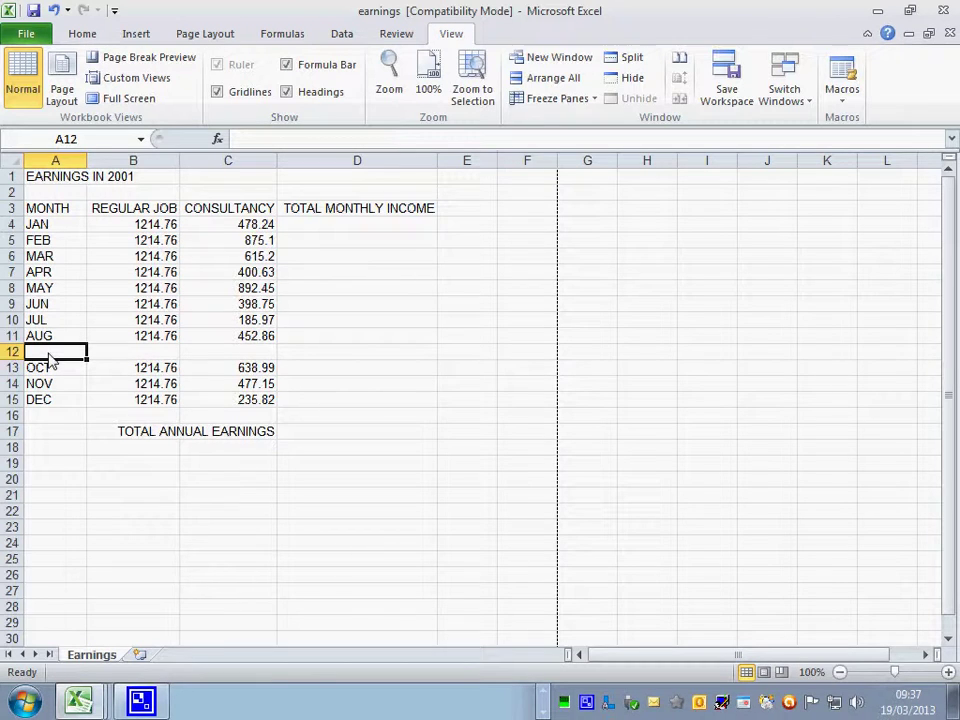
{"action": "type", "text": "sep"}
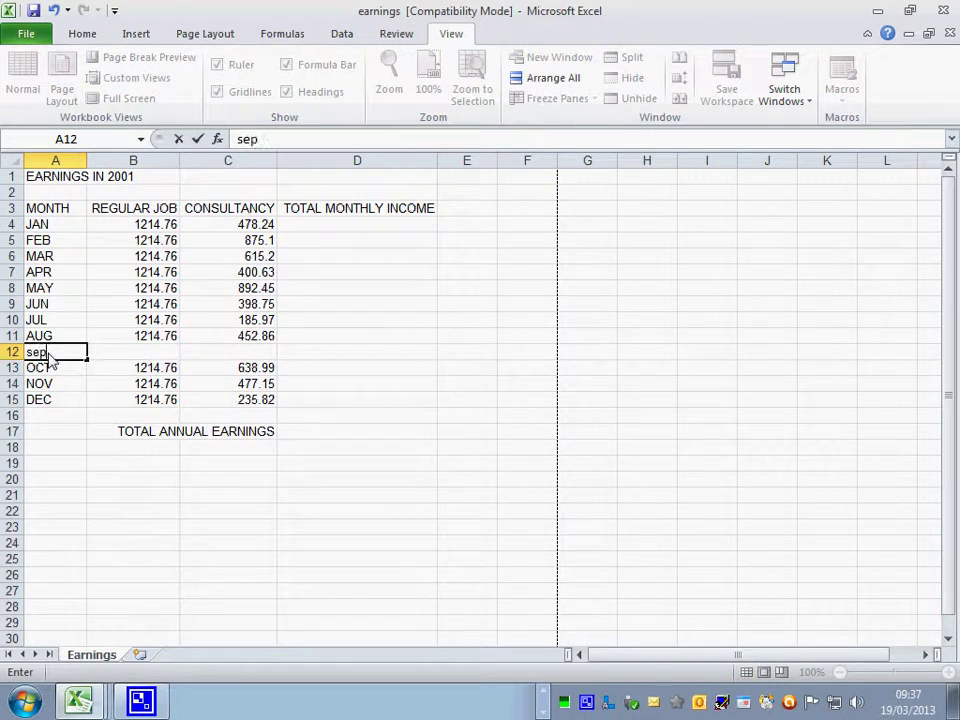
{"action": "key", "text": "BackSpace"}
{"action": "key", "text": "BackSpace"}
{"action": "key", "text": "BackSpace"}
{"action": "type", "text": "SEP"}
{"action": "key", "text": "Tab"}
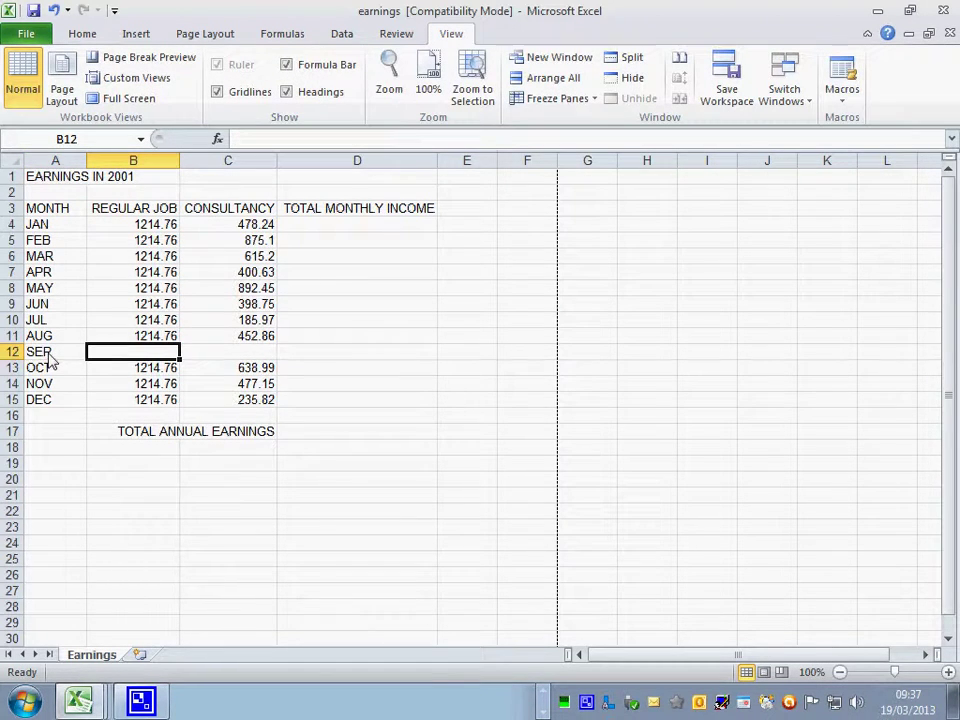
{"action": "type", "text": "1"}
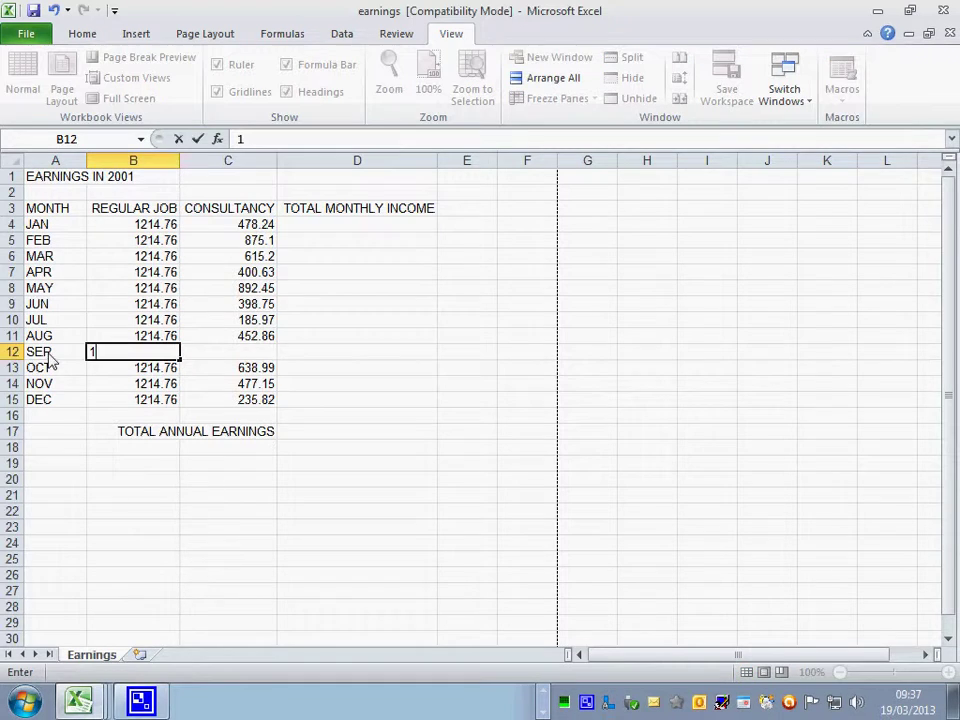
{"action": "type", "text": "214.76"}
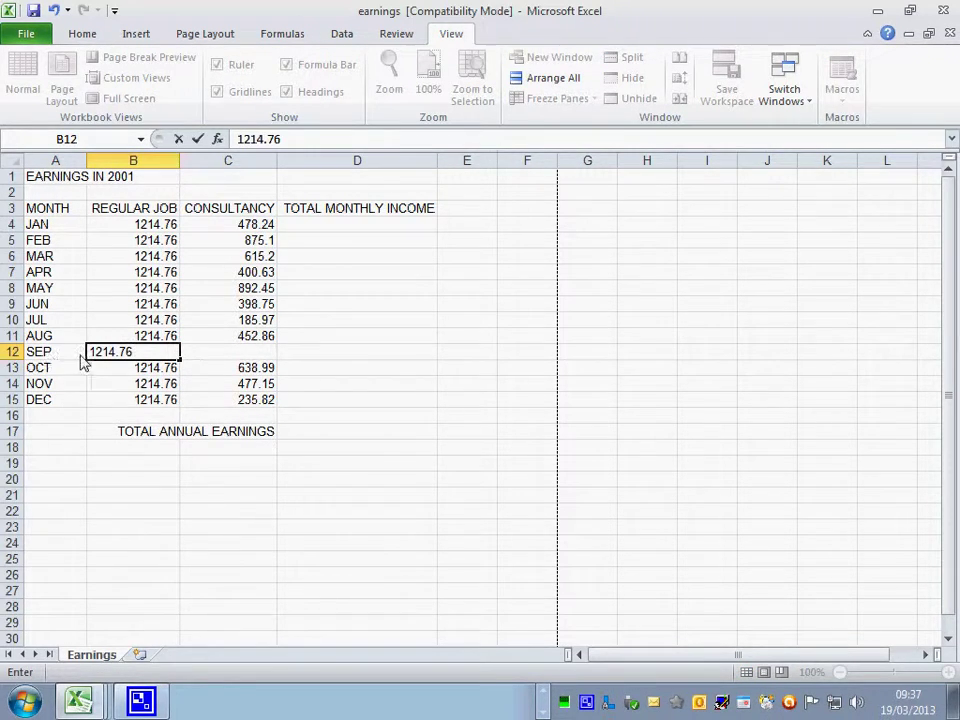
{"action": "key", "text": "Tab"}
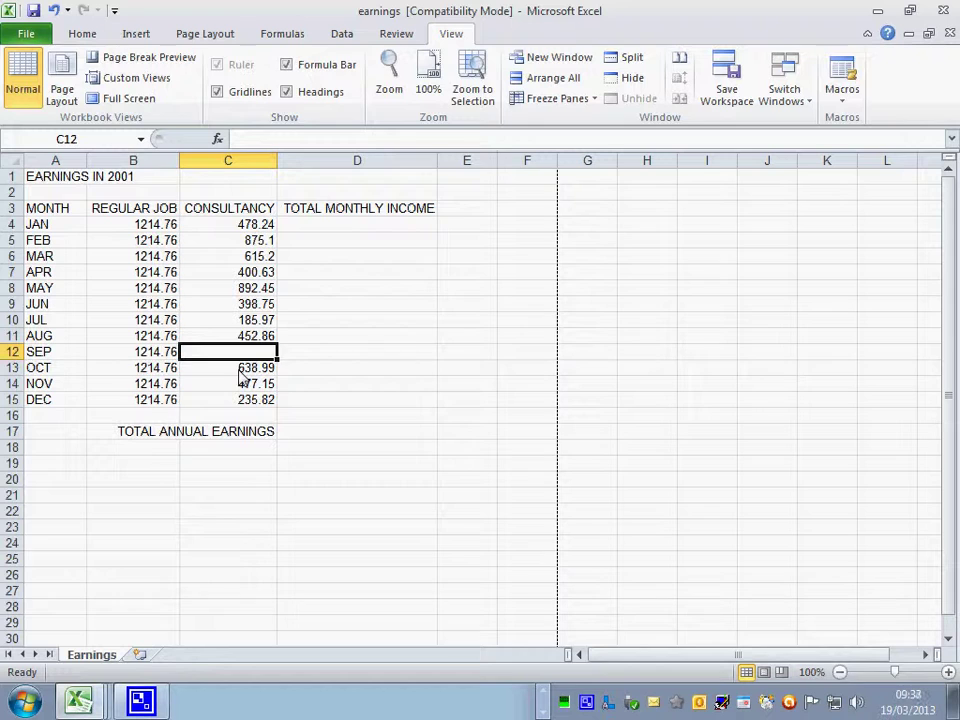
{"action": "type", "text": "598.62"}
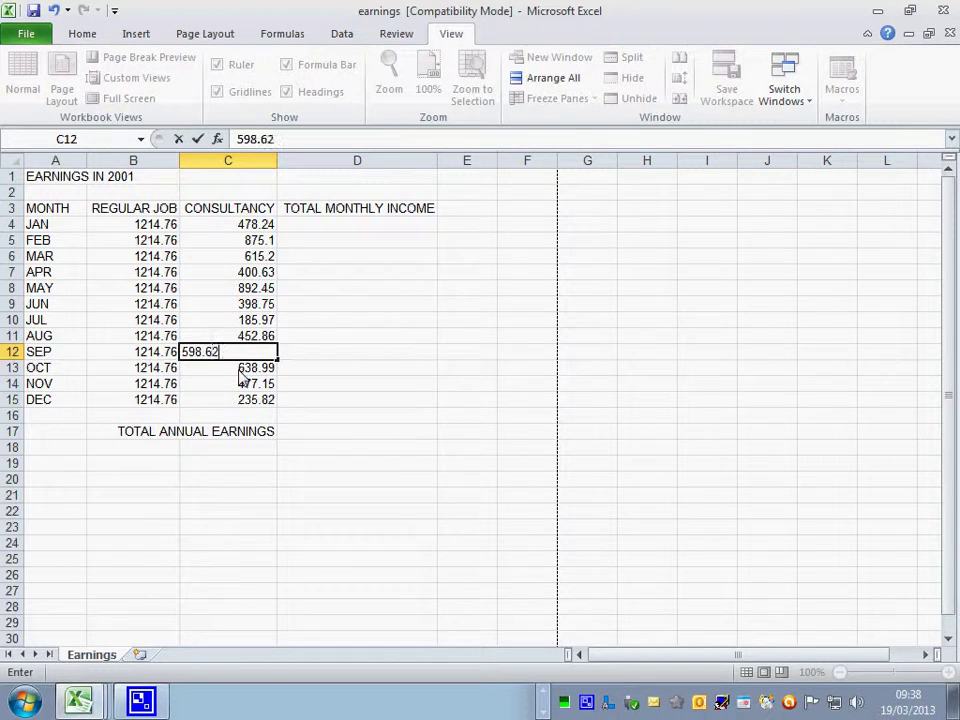
{"action": "key", "text": "Return"}
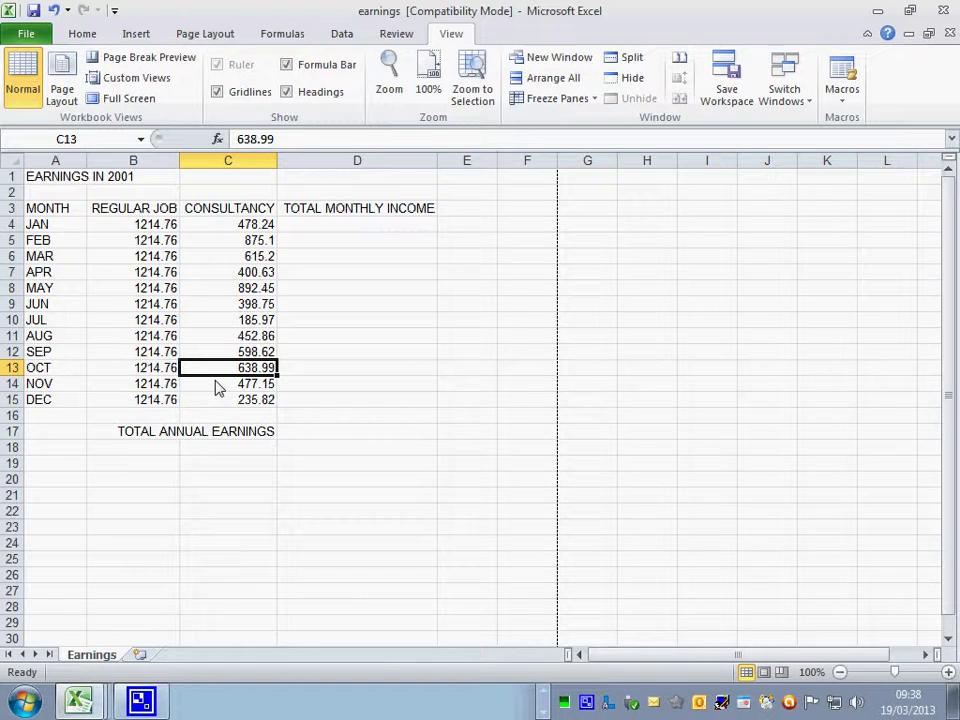
- Replace March's consultancy value 615.2 in C6 with 720
{"action": "left_click", "coordinate": [58, 257]}
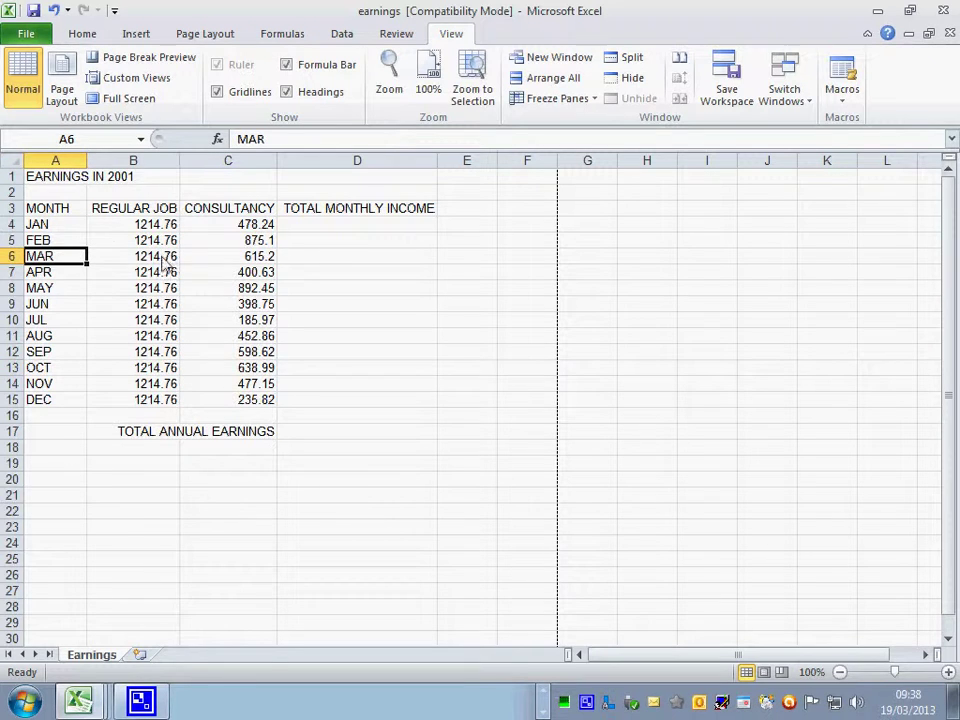
{"action": "left_click", "coordinate": [237, 259]}
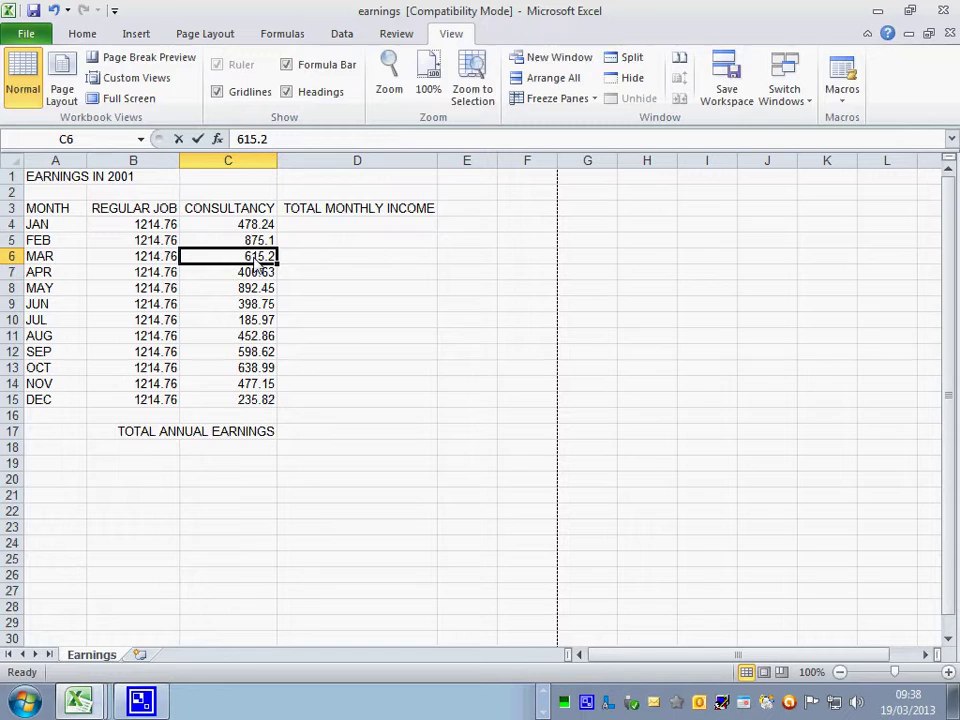
{"action": "type", "text": "720"}
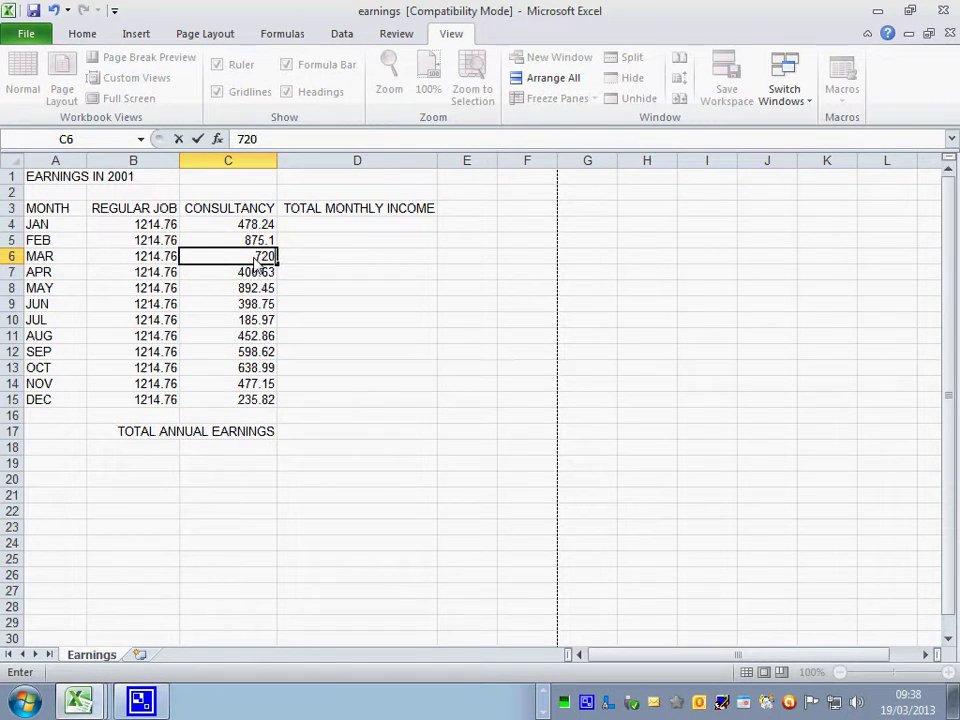
{"action": "key", "text": "Return"}
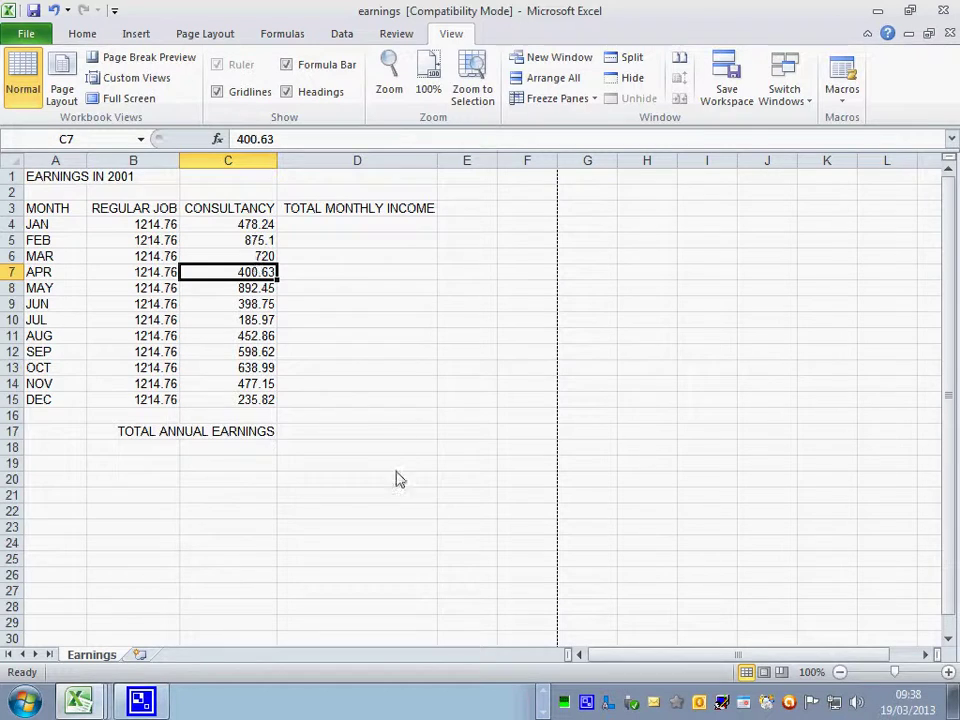
- Enter =B4+C4 in D4 and fill it down through DEC in D15
{"action": "left_click", "coordinate": [323, 231]}
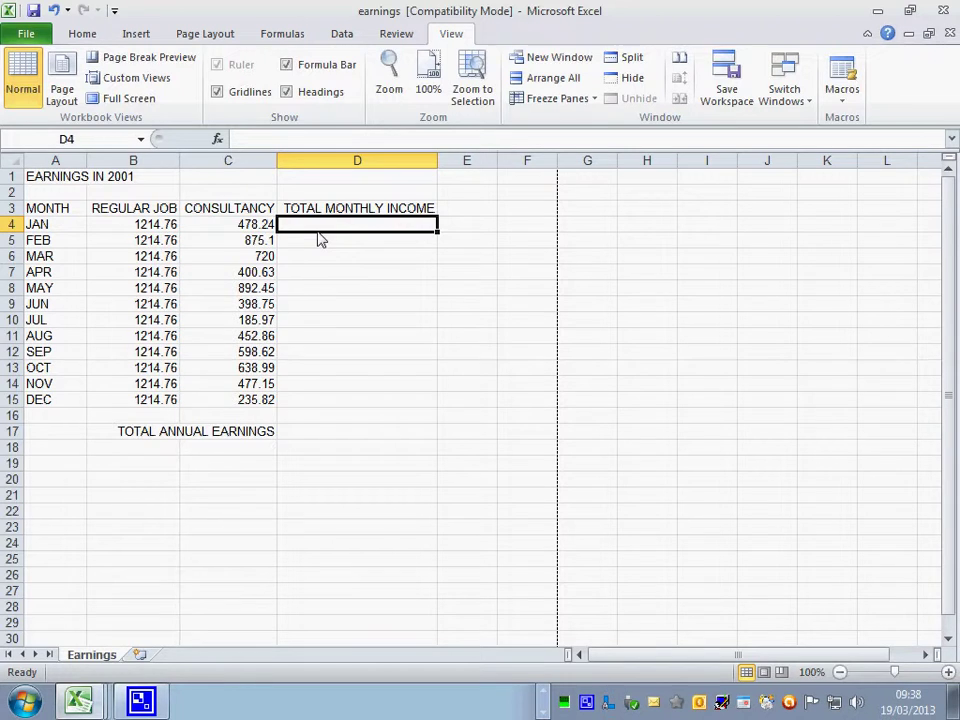
{"action": "type", "text": "="}
{"action": "left_click", "coordinate": [158, 226]}
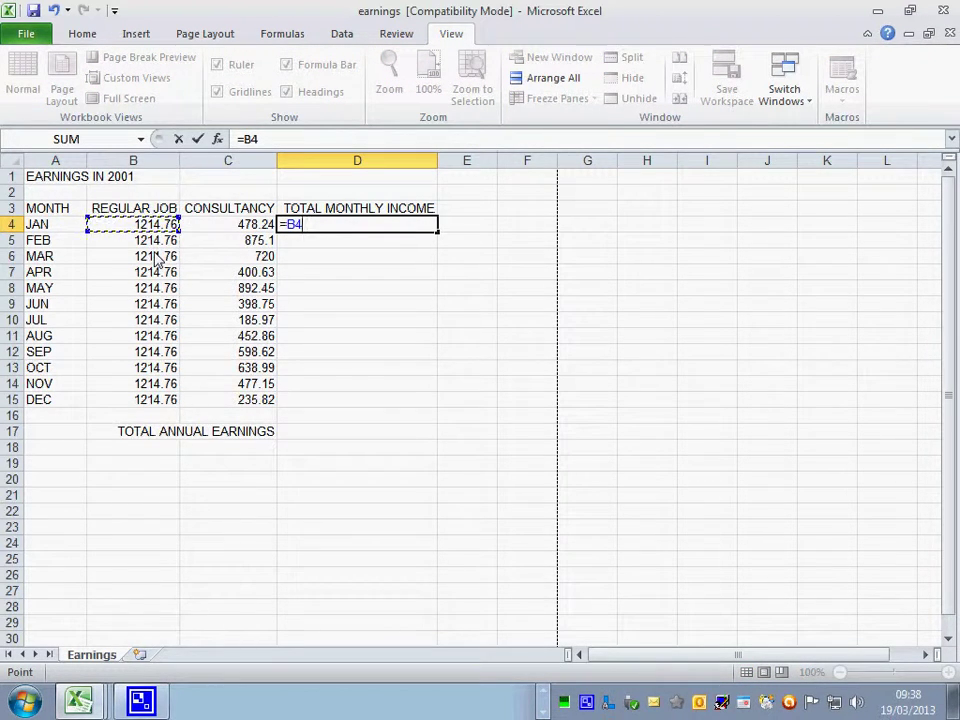
{"action": "type", "text": "+"}
{"action": "left_click", "coordinate": [250, 226]}
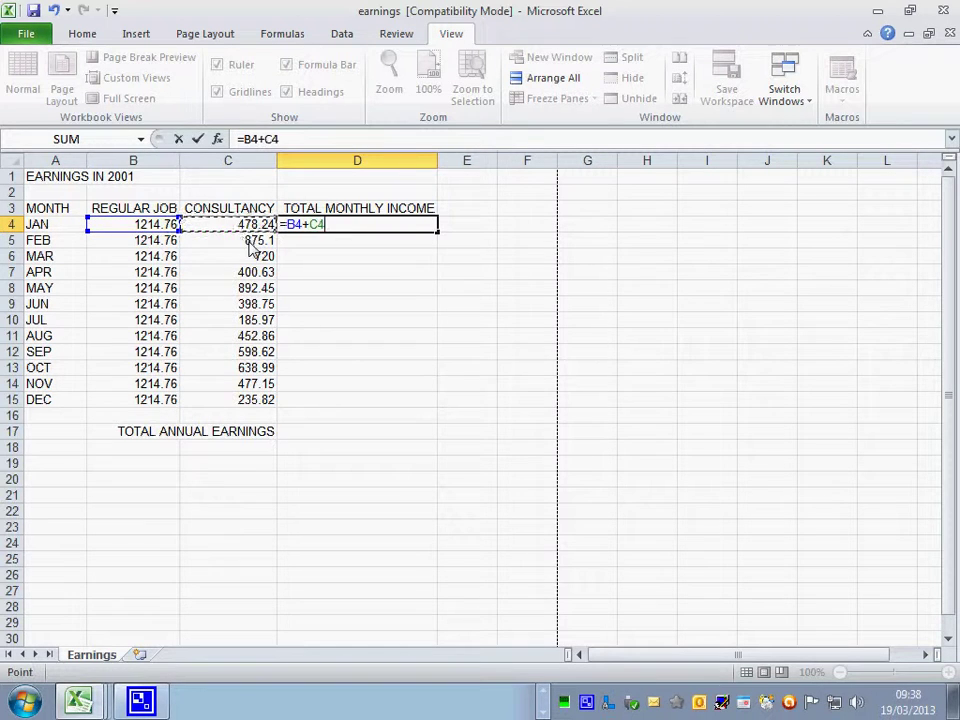
{"action": "left_click", "coordinate": [197, 139]}
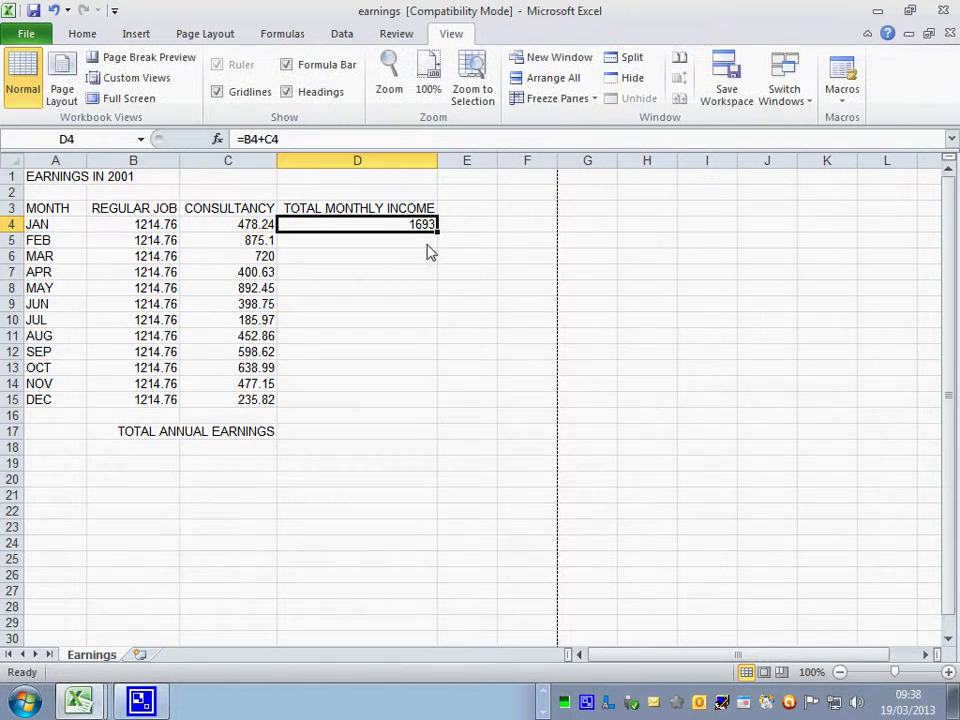
{"action": "double_click", "coordinate": [438, 233]}
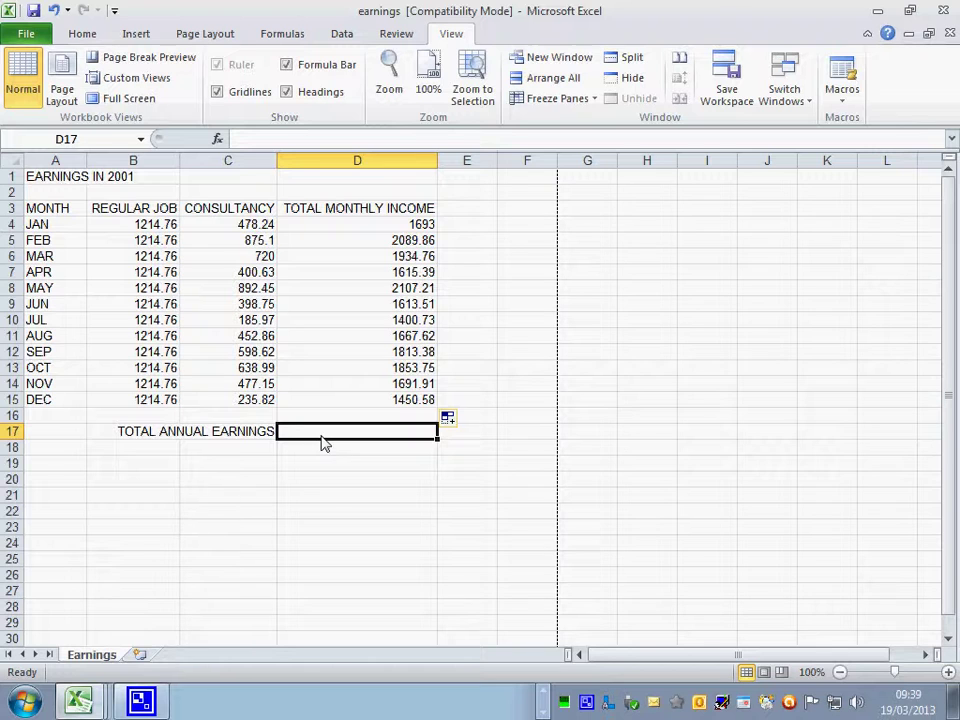
- AutoSum the monthly totals into D17 with =SUM(D4:D16), giving 20931.7
{"action": "left_click", "coordinate": [82, 34]}
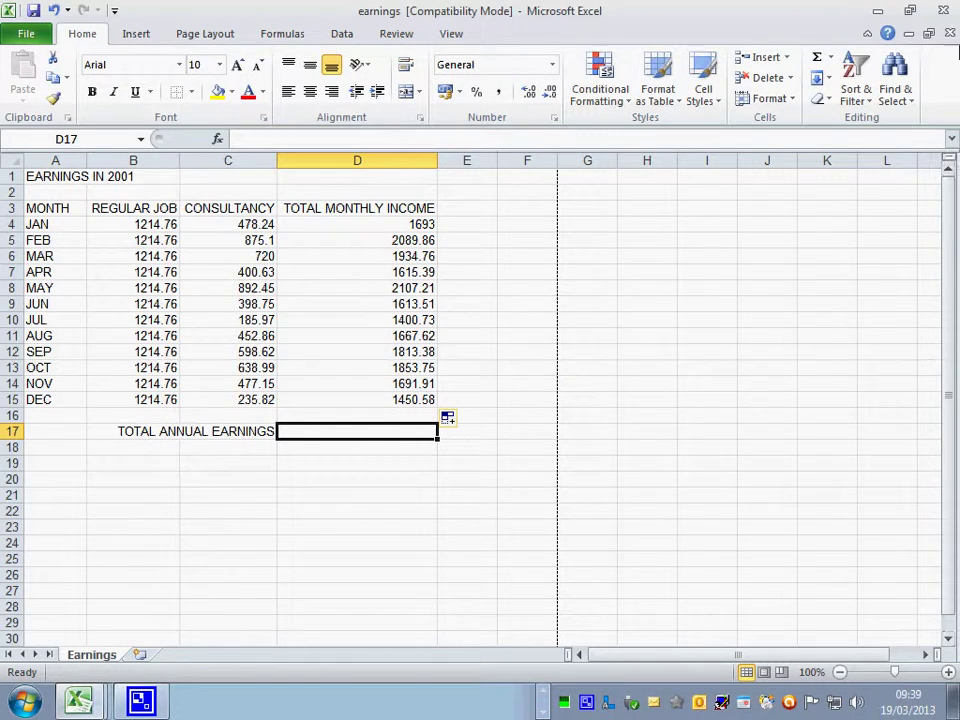
{"action": "left_click", "coordinate": [817, 60]}
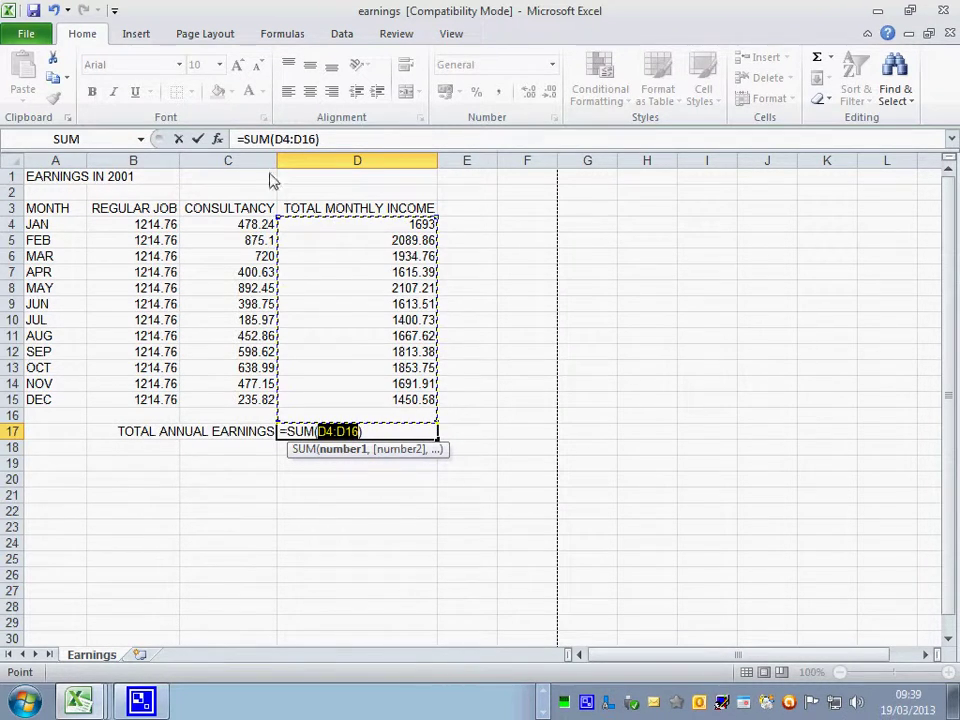
{"action": "left_click", "coordinate": [199, 139]}
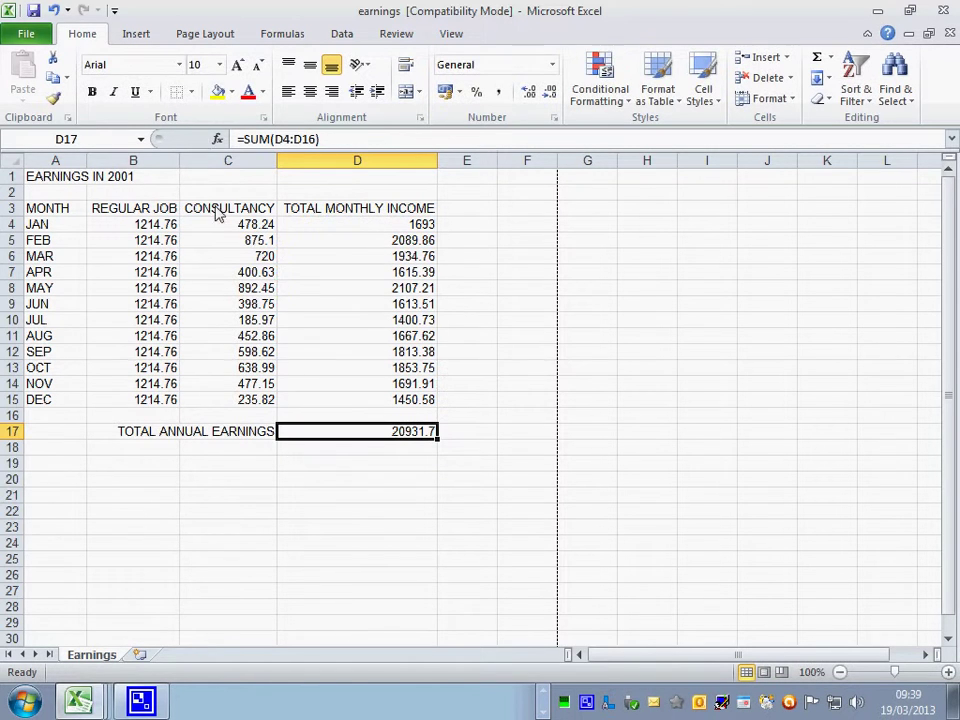